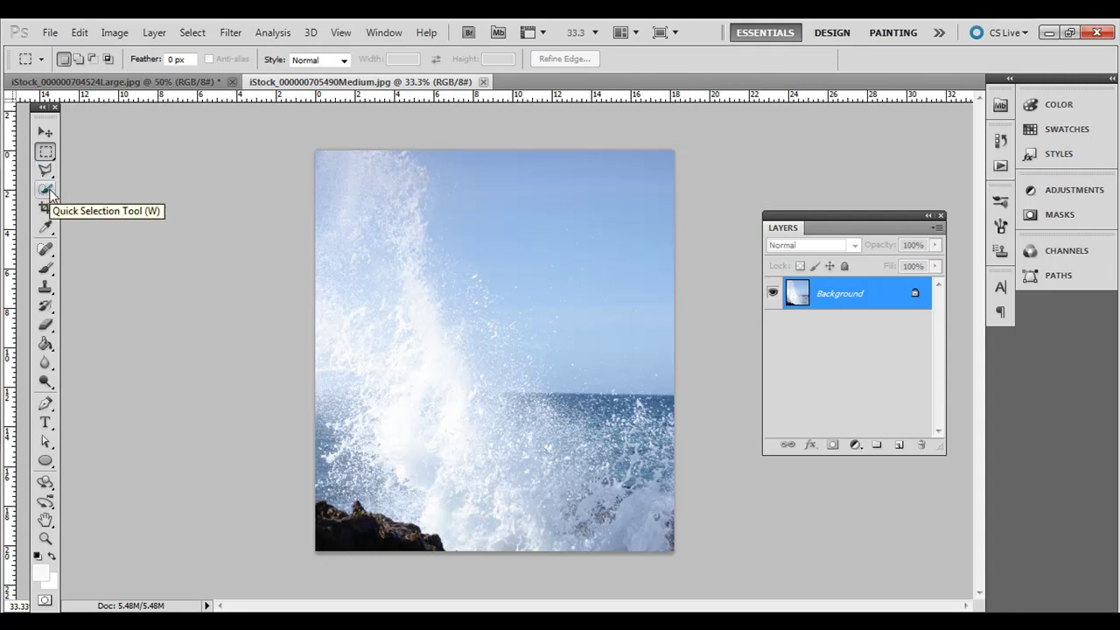
Select the Quick Selection Tool and check its flyout listing Quick Selection and Magic Wand.
{"action": "left_click", "coordinate": [49, 193]}
{"action": "right_click", "coordinate": [49, 192]}
{"action": "left_click", "coordinate": [103, 185]}
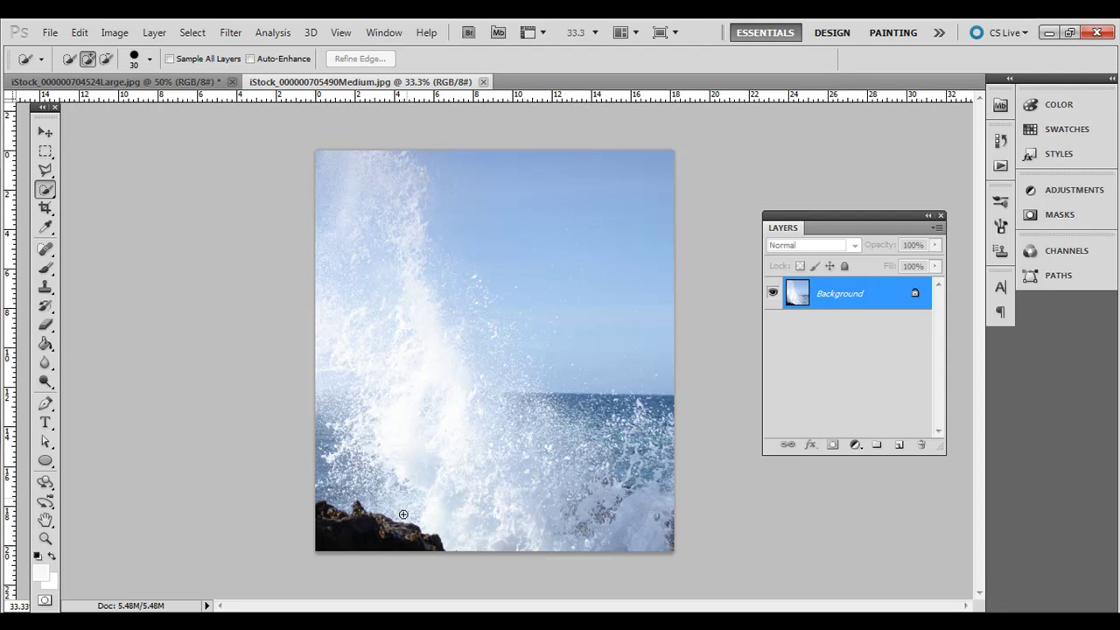
{"action": "left_click", "coordinate": [182, 82]}
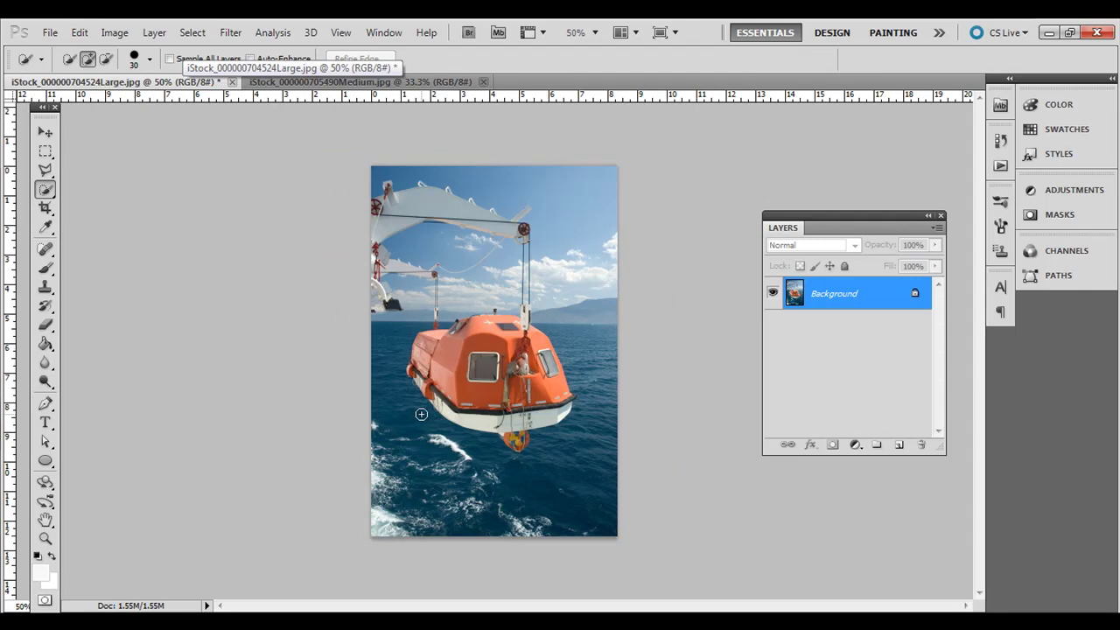
{"action": "left_click", "coordinate": [318, 82]}
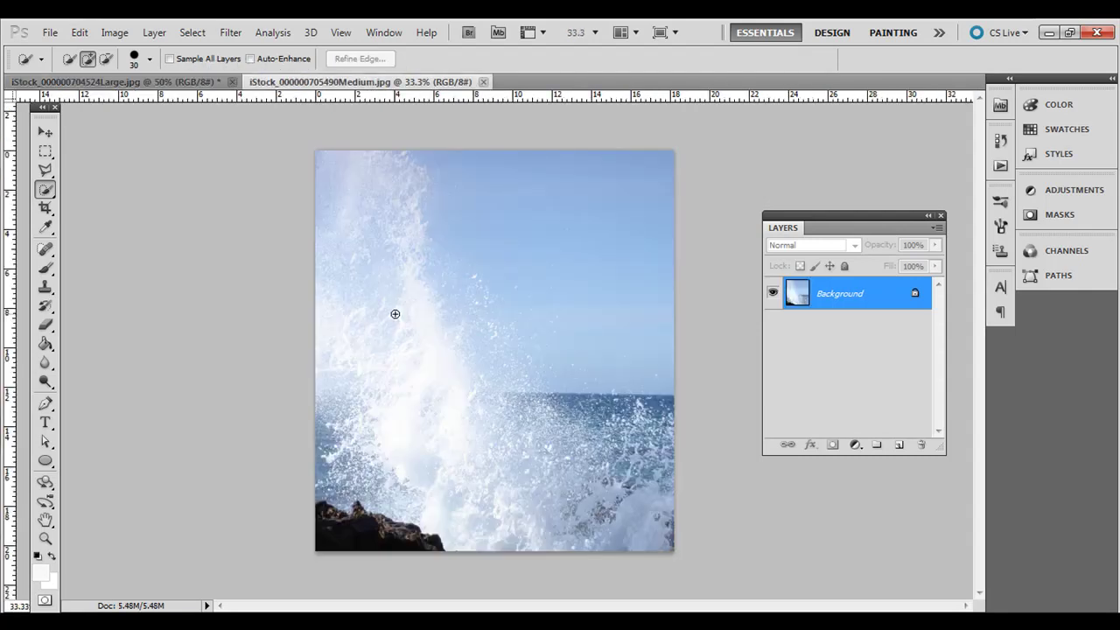
{"action": "left_click_drag", "start_coordinate": [431, 217], "coordinate": [433, 248]}
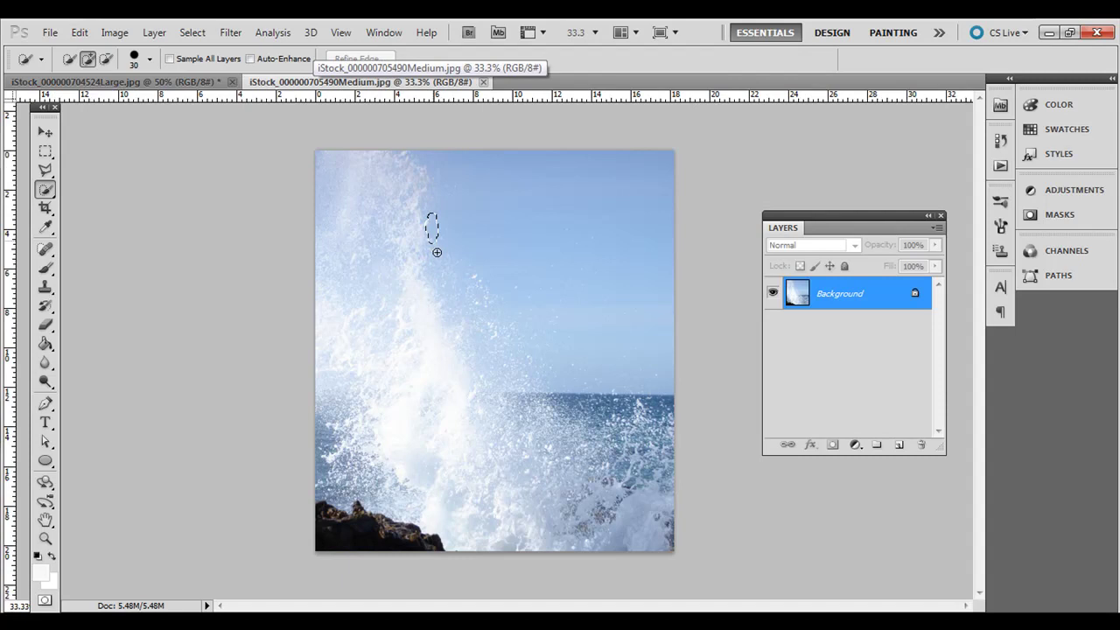
{"action": "left_click", "coordinate": [443, 271]}
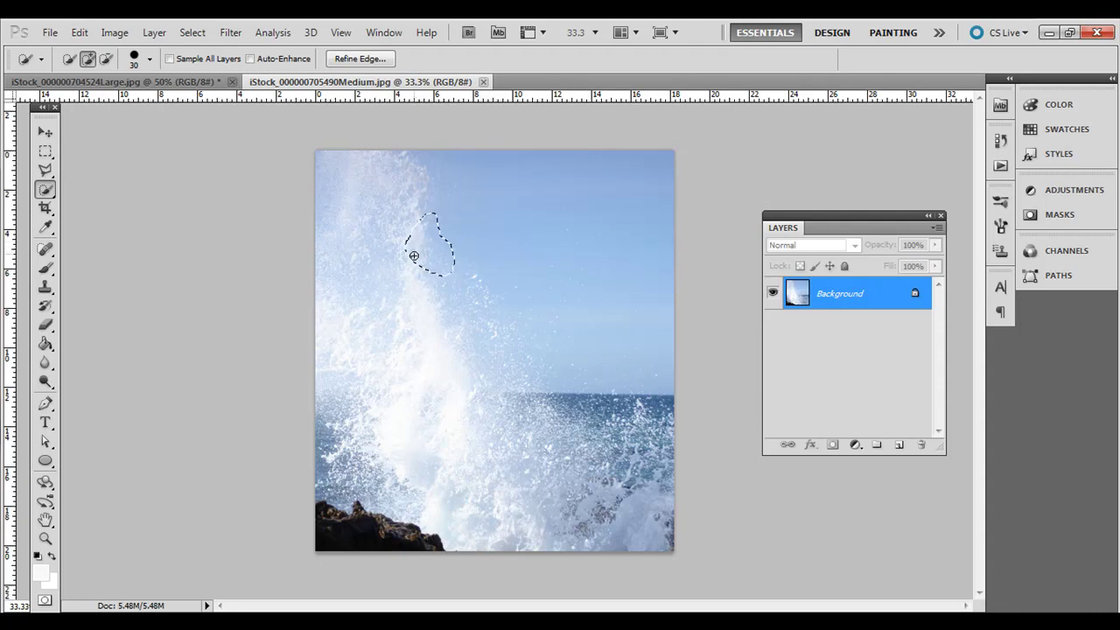
{"action": "left_click", "coordinate": [410, 271]}
{"action": "left_click", "coordinate": [45, 152]}
{"action": "left_click", "coordinate": [564, 287]}
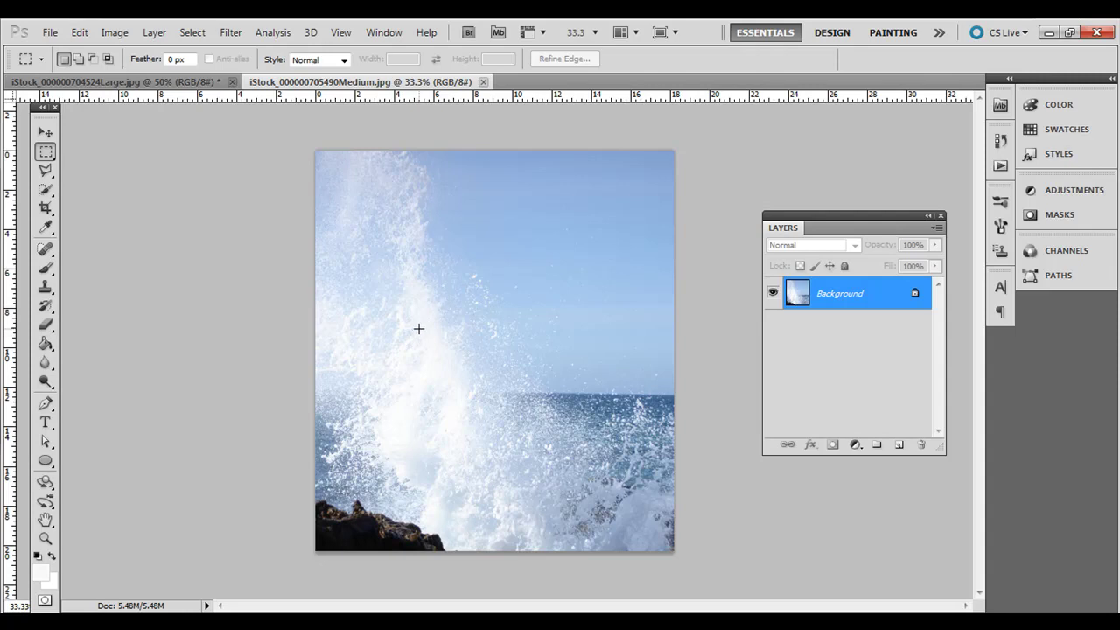
Open Select > Color Range and sample the white wave spray with the eyedropper.
{"action": "left_click", "coordinate": [203, 35]}
{"action": "left_click", "coordinate": [253, 177]}
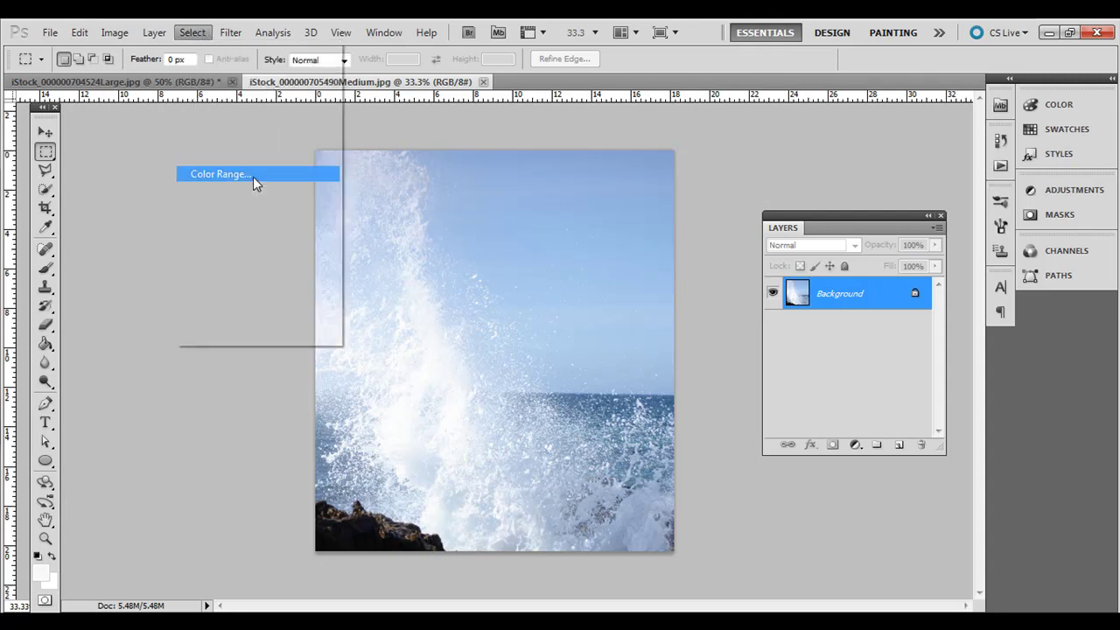
{"action": "left_click_drag", "start_coordinate": [723, 119], "coordinate": [794, 105]}
{"action": "left_click", "coordinate": [446, 385]}
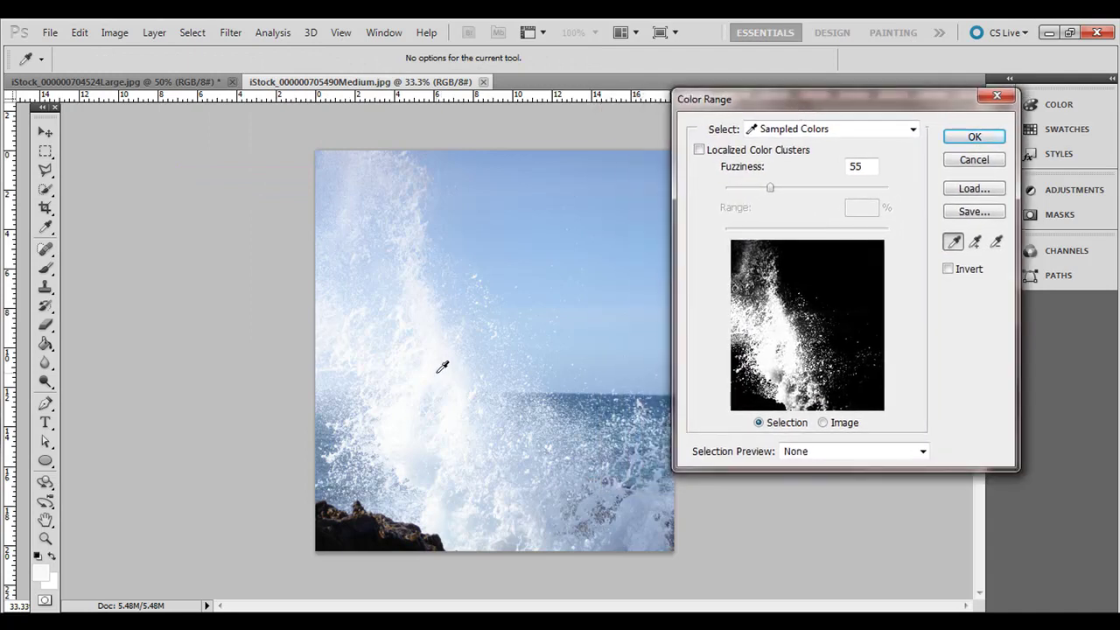
{"action": "left_click", "coordinate": [439, 354]}
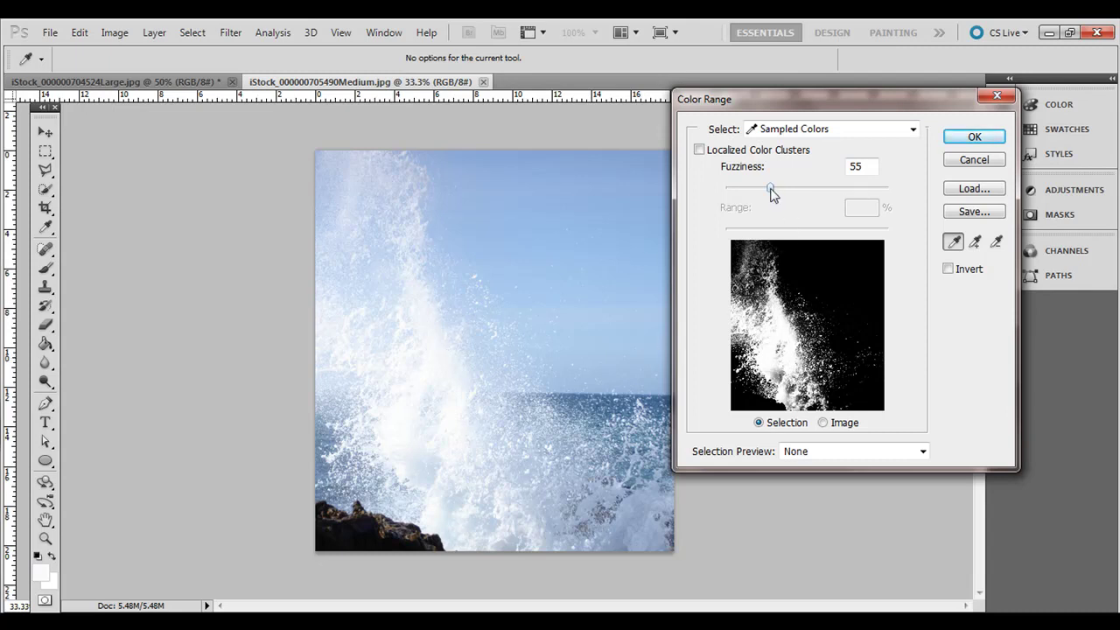
Tune the Color Range fuzziness down to about 52 so only the spray is isolated.
{"action": "left_click_drag", "start_coordinate": [769, 187], "coordinate": [888, 190]}
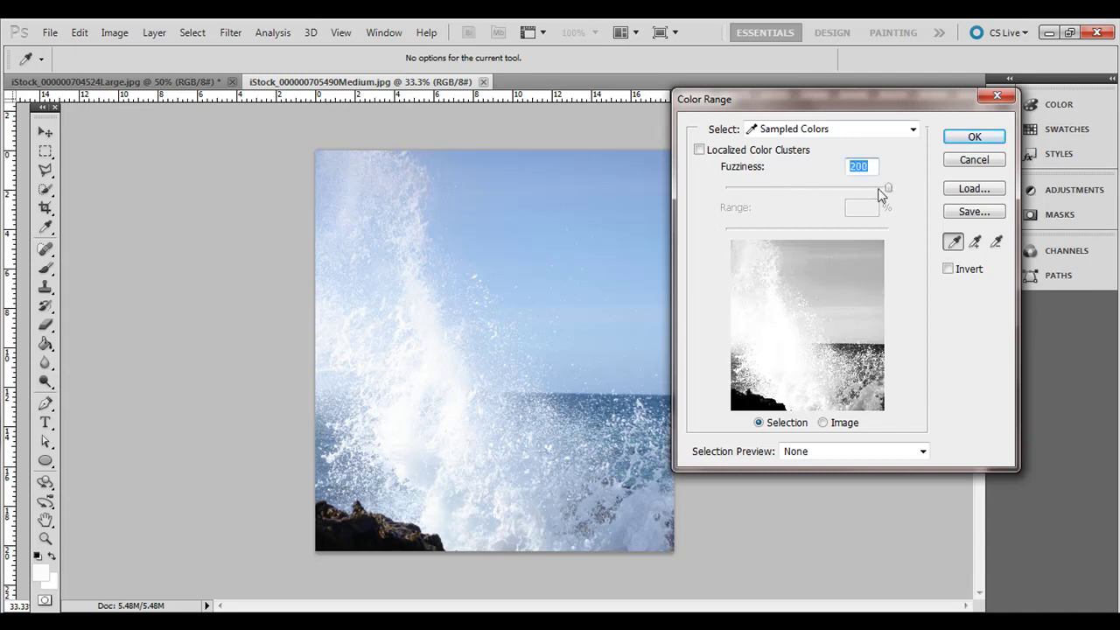
{"action": "left_click_drag", "start_coordinate": [887, 189], "coordinate": [774, 194]}
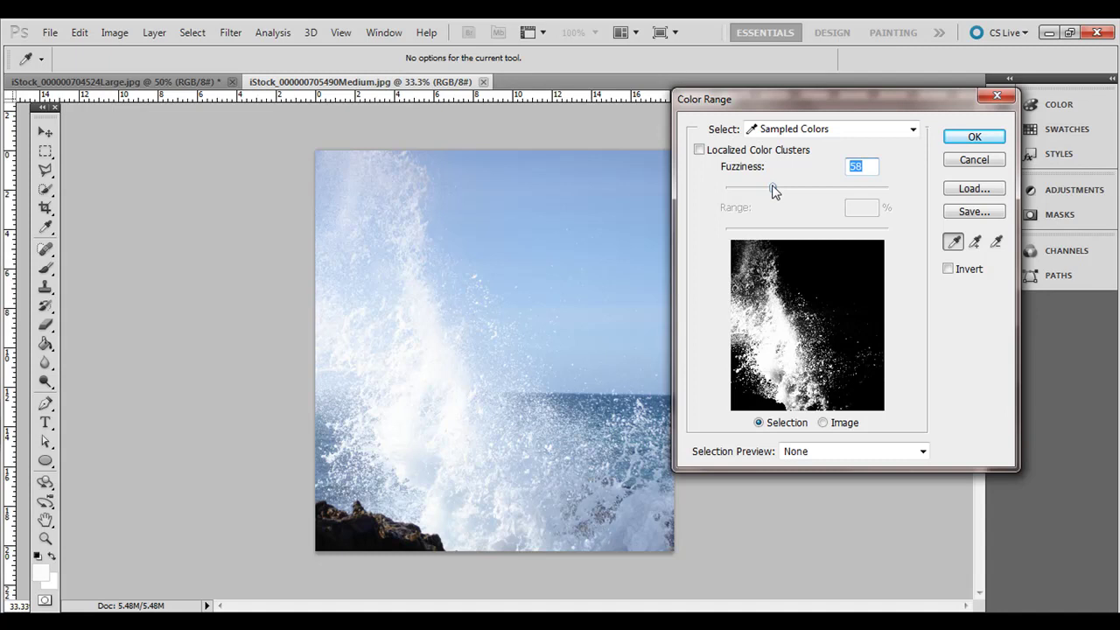
{"action": "left_click_drag", "start_coordinate": [773, 192], "coordinate": [815, 194]}
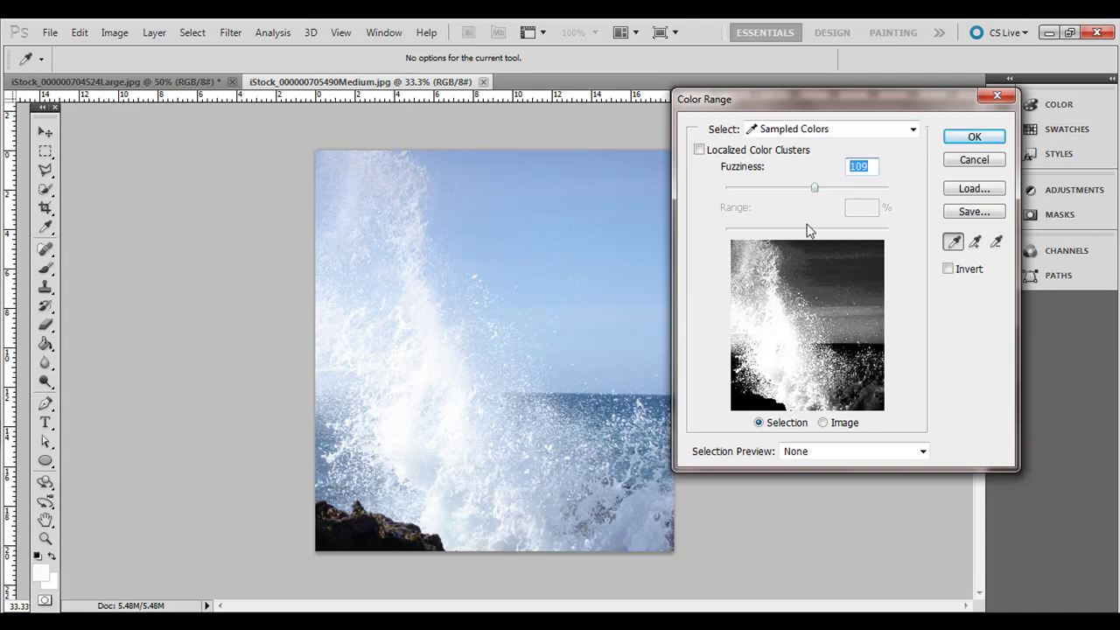
{"action": "left_click_drag", "start_coordinate": [813, 190], "coordinate": [770, 190]}
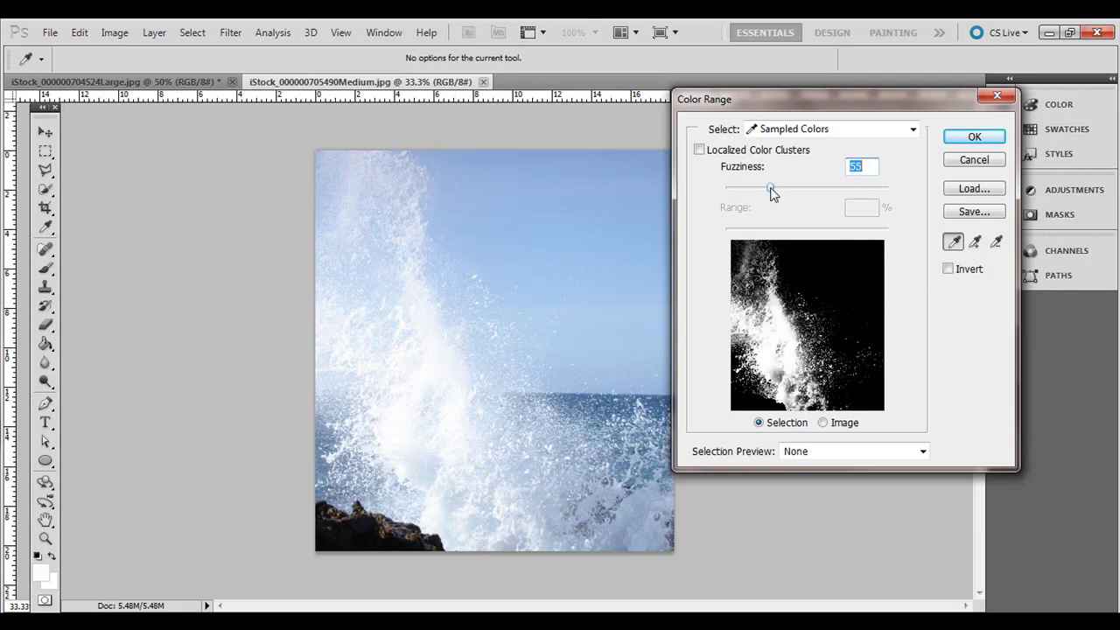
{"action": "left_click_drag", "start_coordinate": [770, 191], "coordinate": [774, 186]}
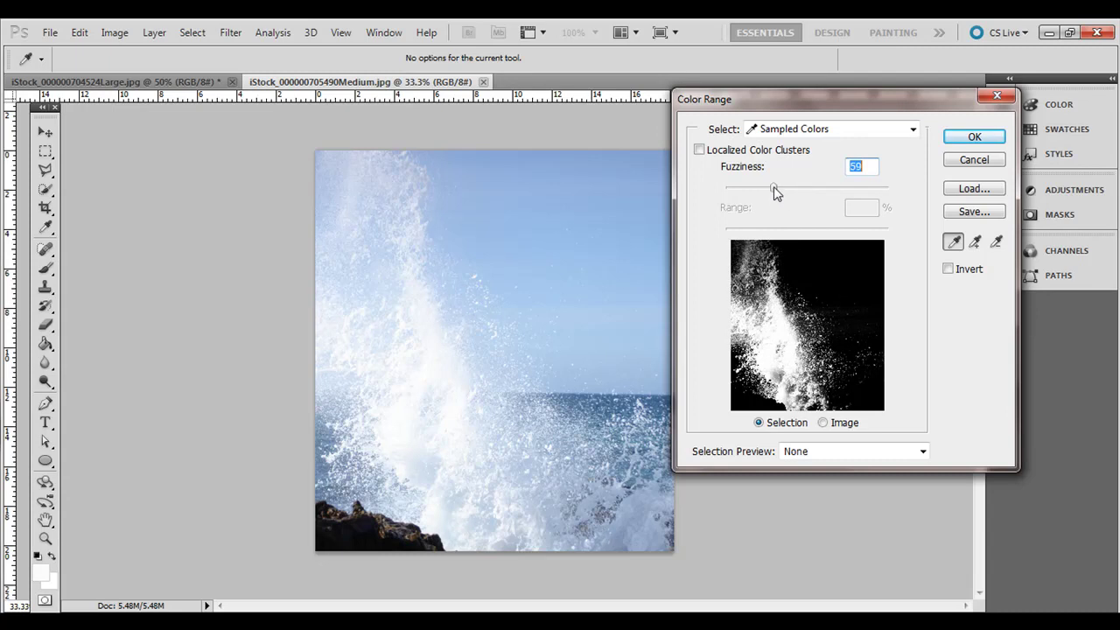
Accept the Color Range selection and copy the selected wave spray.
{"action": "left_click", "coordinate": [960, 140]}
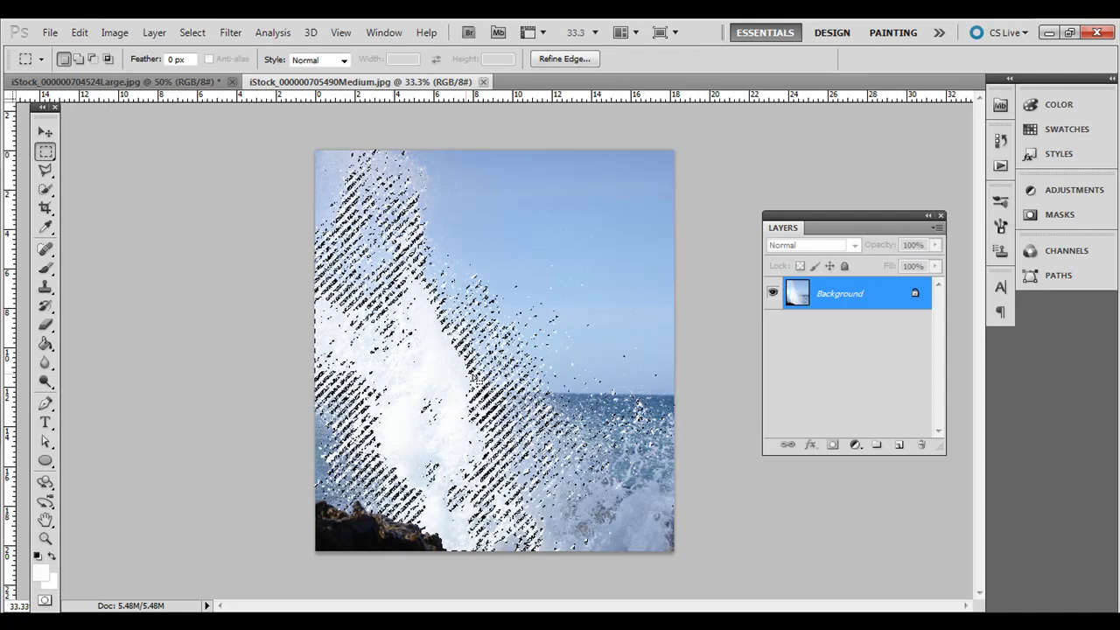
{"action": "left_click", "coordinate": [80, 33]}
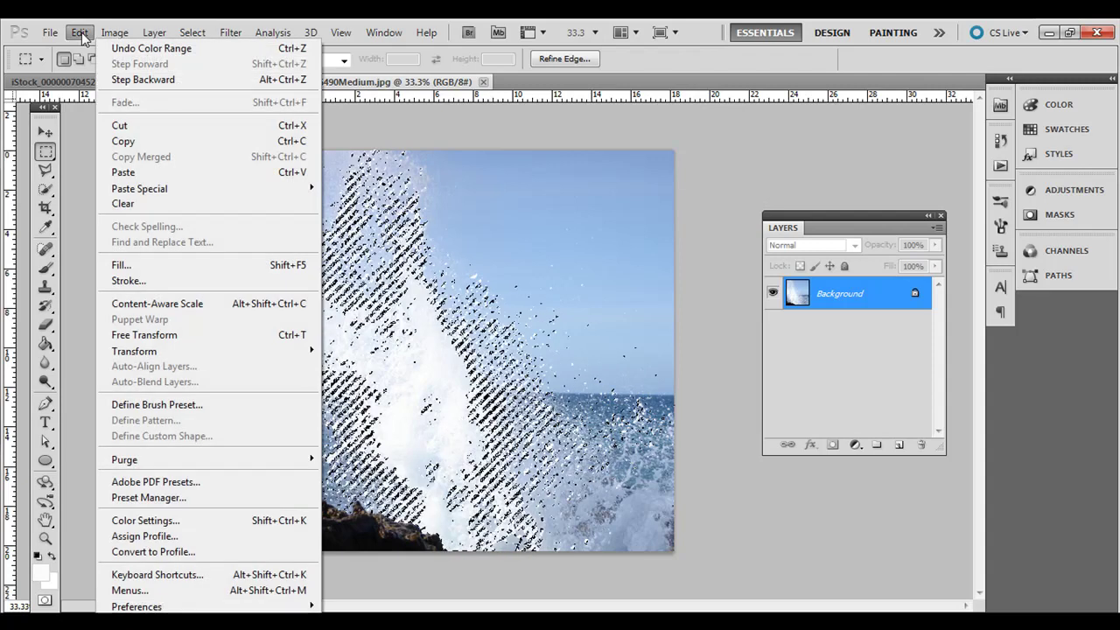
{"action": "left_click", "coordinate": [199, 141]}
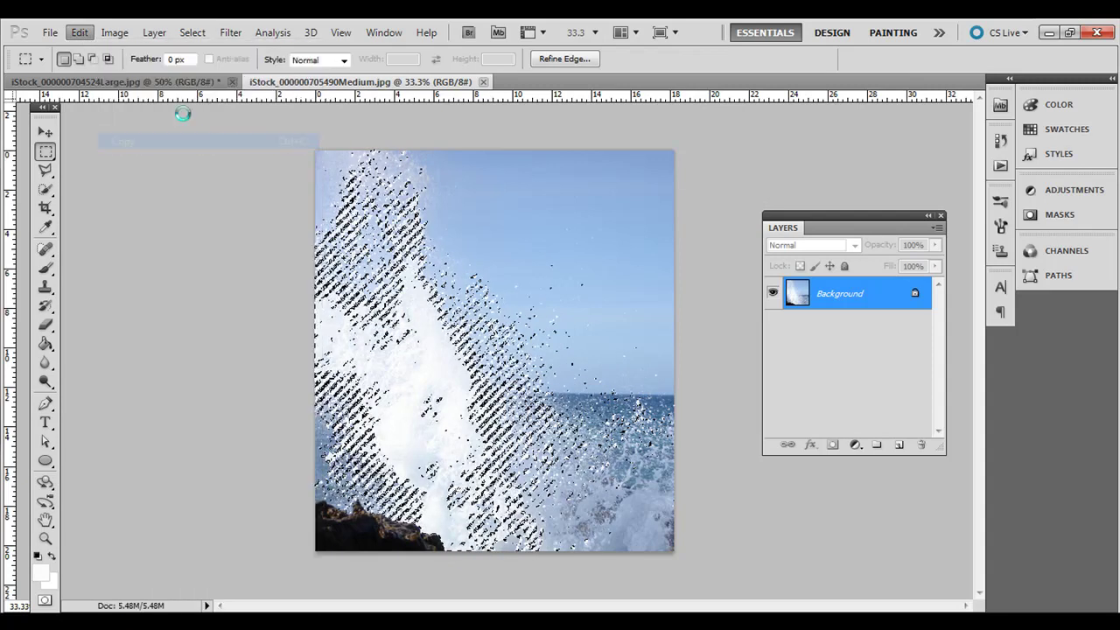
Paste the copied spray into the orange lifeboat photo as new Layer 1.
{"action": "left_click", "coordinate": [175, 82]}
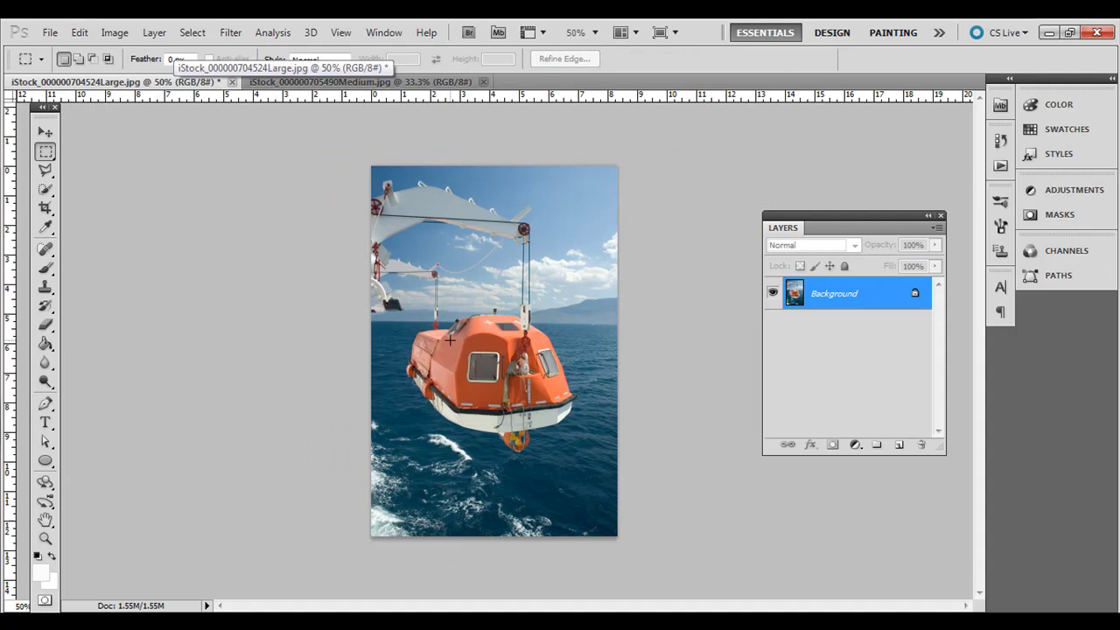
{"action": "left_click", "coordinate": [80, 32]}
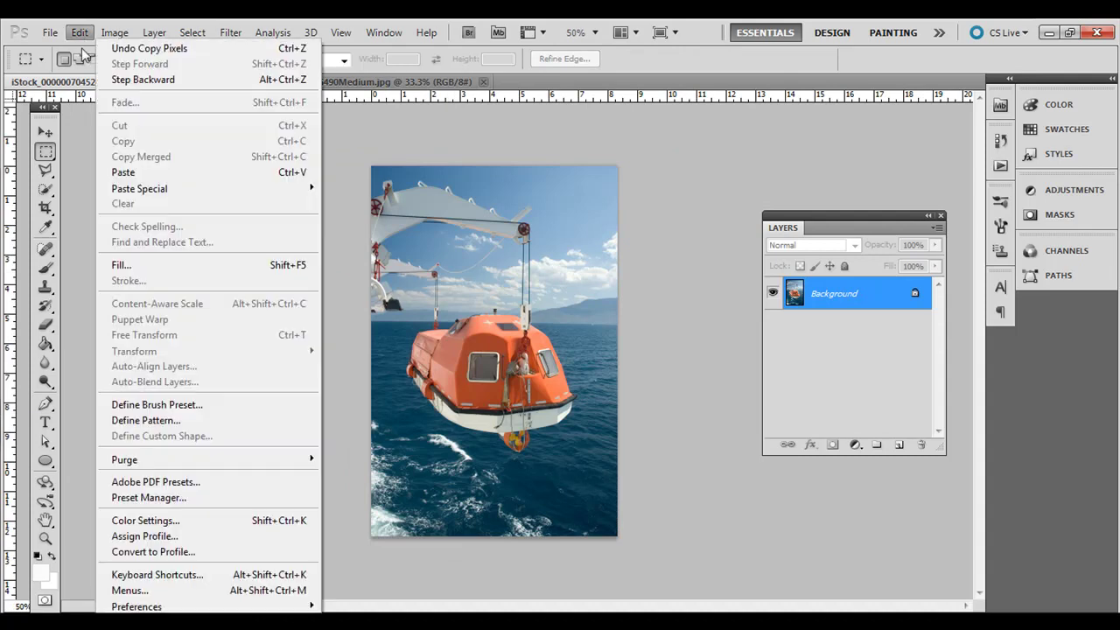
{"action": "left_click", "coordinate": [138, 171]}
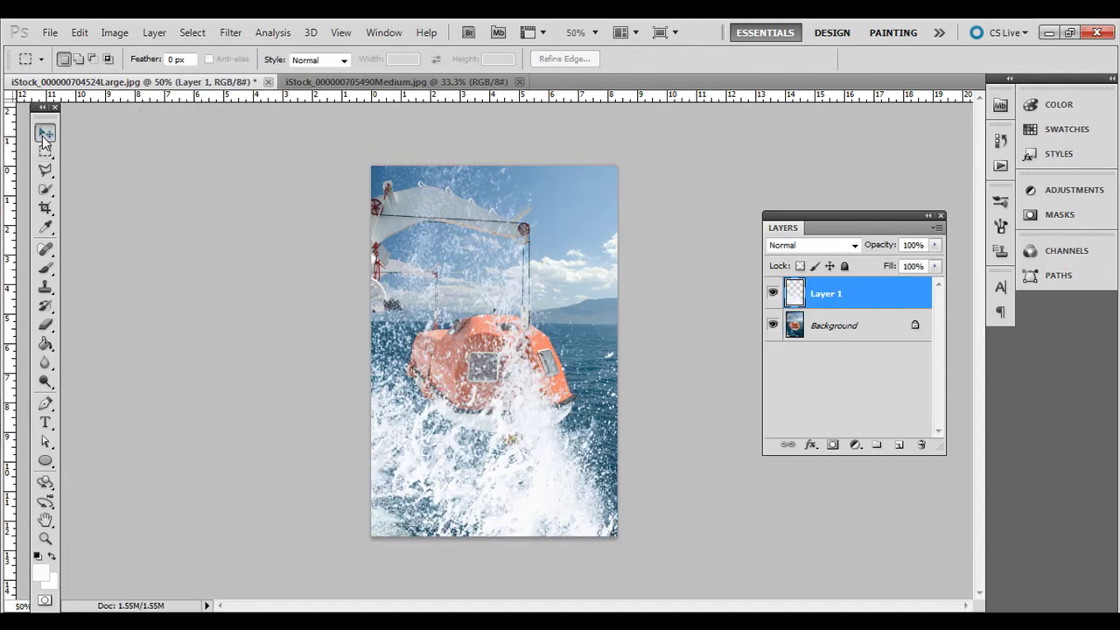
Scale the spray layer to about 57% and place it over the lifeboat's wake at lower left.
{"action": "left_click", "coordinate": [46, 131]}
{"action": "left_click_drag", "start_coordinate": [371, 166], "coordinate": [604, 394]}
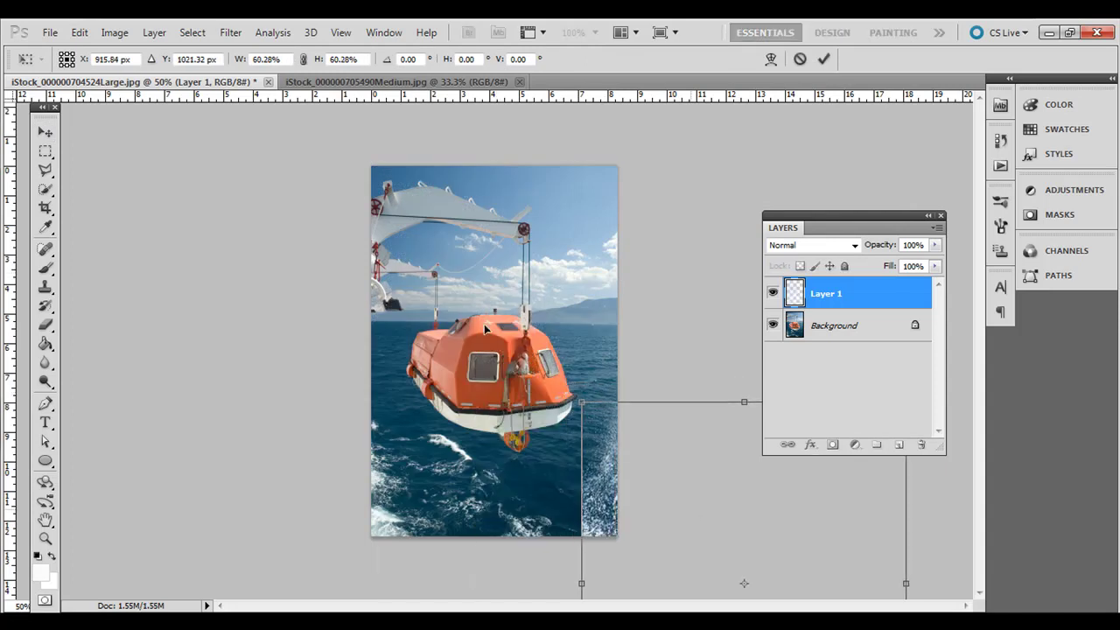
{"action": "left_click_drag", "start_coordinate": [691, 512], "coordinate": [428, 347]}
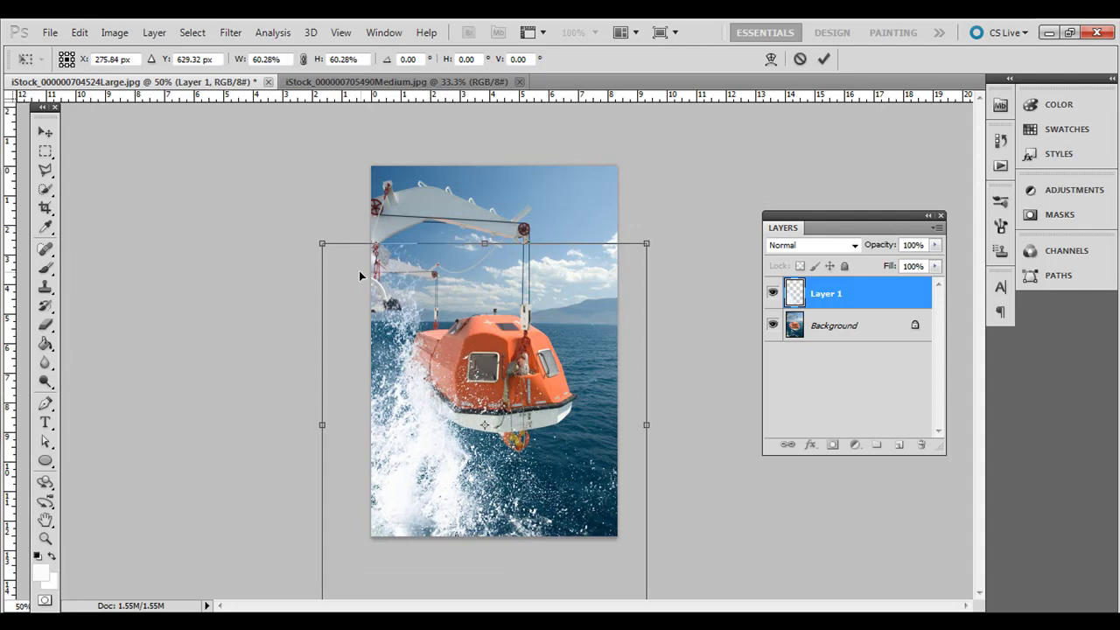
{"action": "left_click_drag", "start_coordinate": [323, 244], "coordinate": [350, 266]}
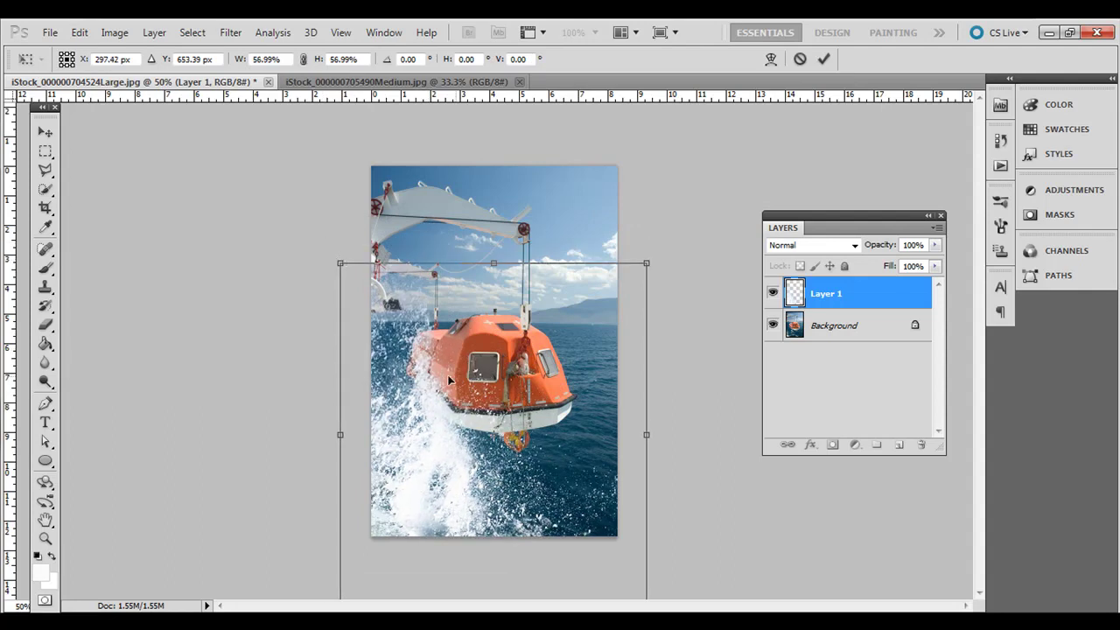
{"action": "left_click_drag", "start_coordinate": [447, 374], "coordinate": [445, 365]}
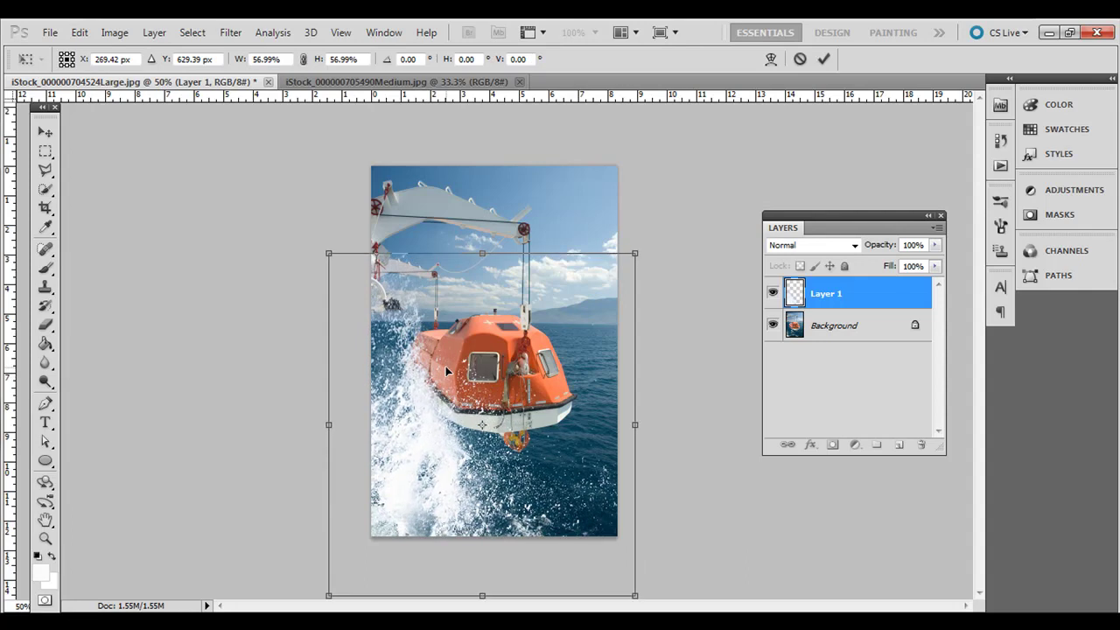
{"action": "key", "text": "Return"}
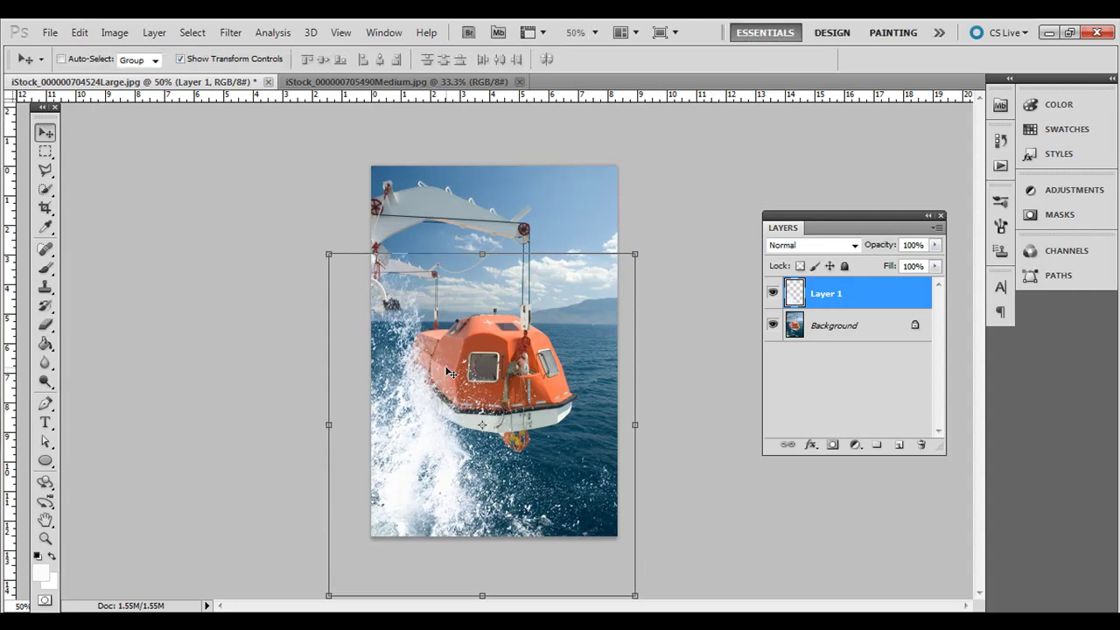
{"action": "left_click", "coordinate": [46, 153]}
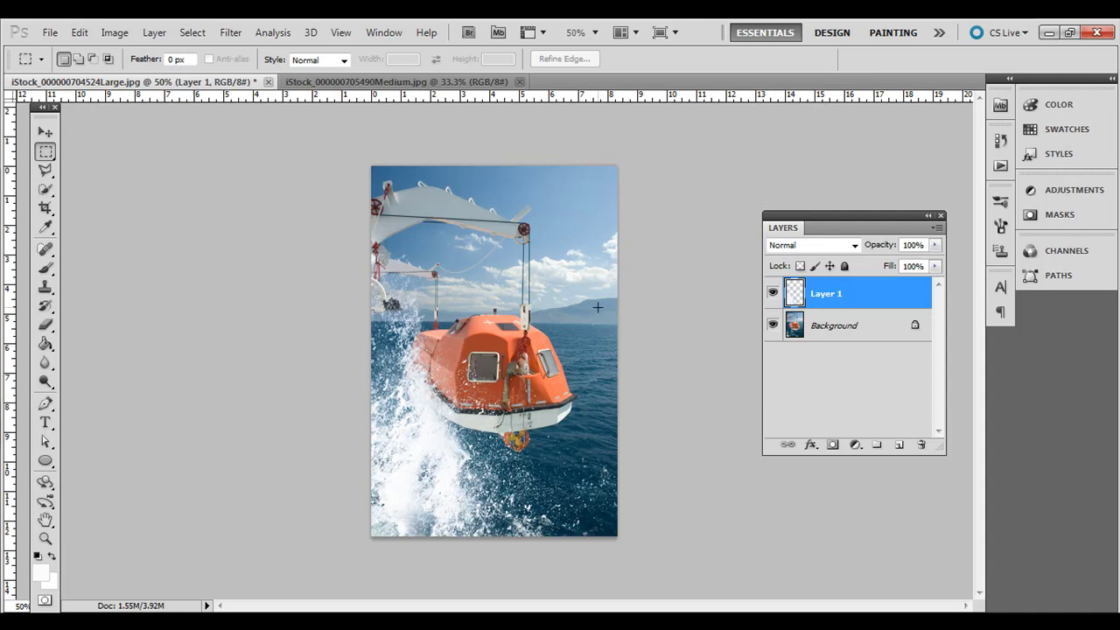
{"action": "left_click", "coordinate": [934, 245]}
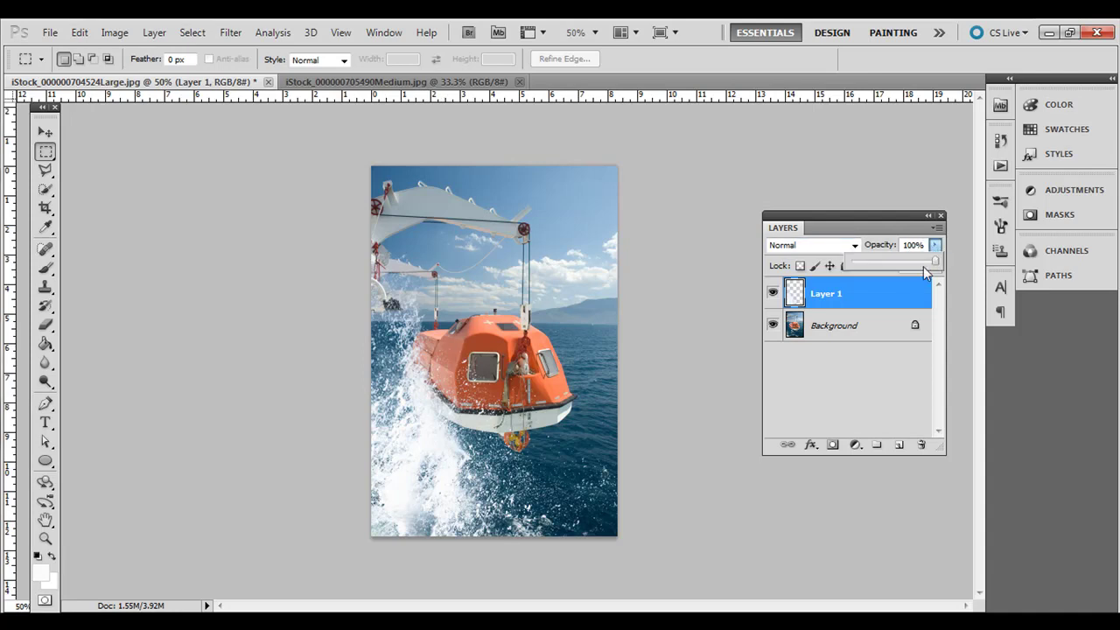
{"action": "left_click_drag", "start_coordinate": [923, 266], "coordinate": [951, 258]}
{"action": "left_click", "coordinate": [850, 246]}
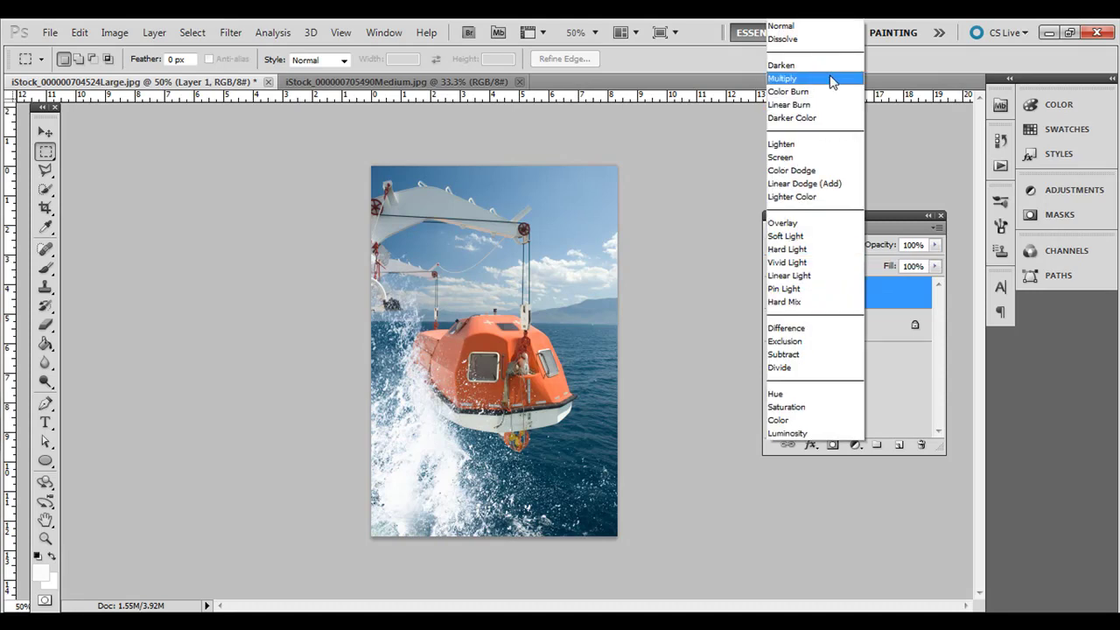
{"action": "left_click", "coordinate": [829, 104]}
{"action": "key", "text": "Down"}
{"action": "key", "text": "Down"}
{"action": "key", "text": "Down"}
{"action": "key", "text": "Down"}
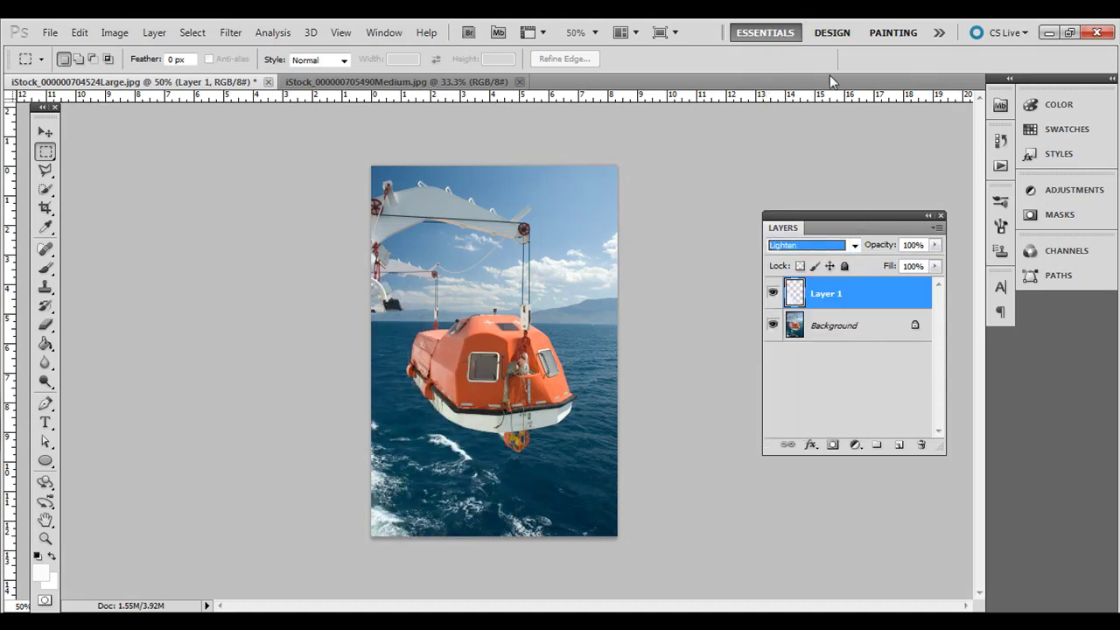
{"action": "key", "text": "Up"}
{"action": "key", "text": "Up"}
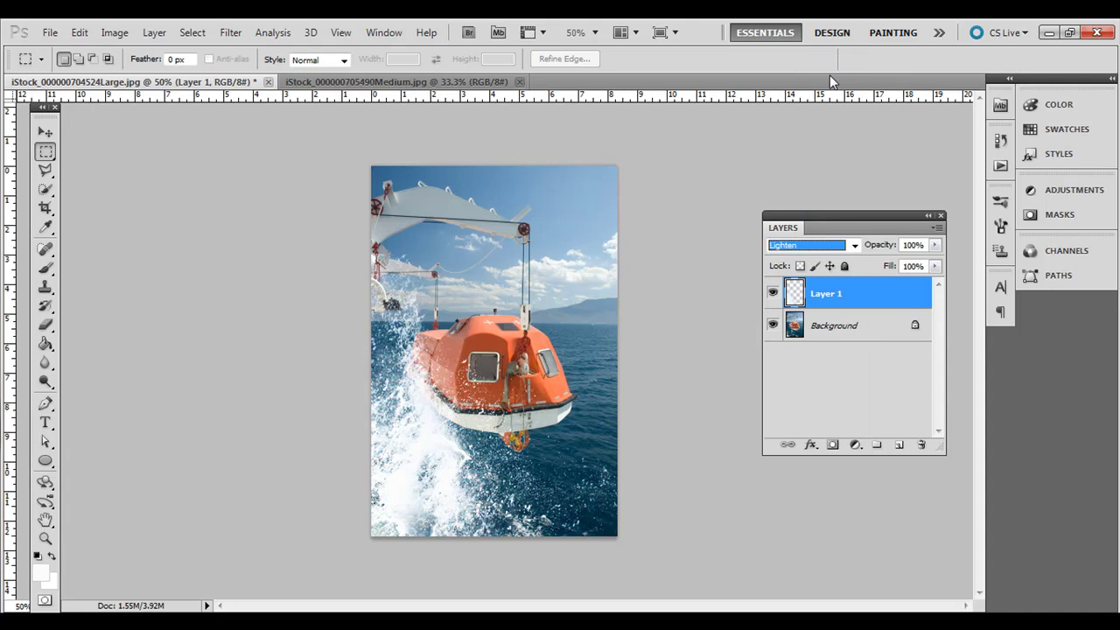
{"action": "left_click", "coordinate": [863, 248]}
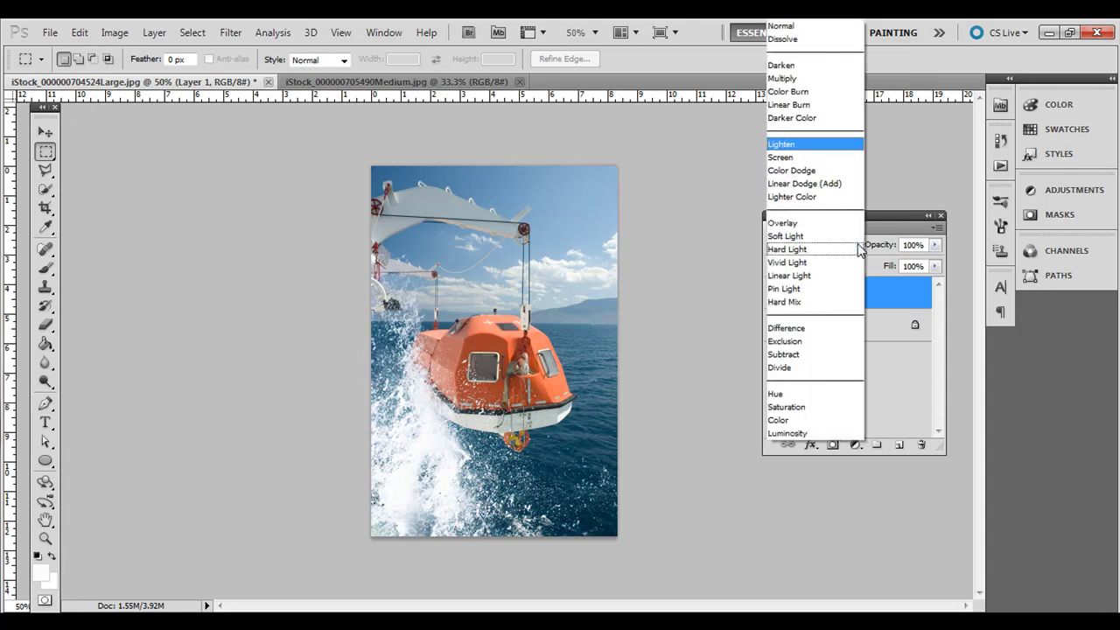
{"action": "left_click", "coordinate": [829, 24]}
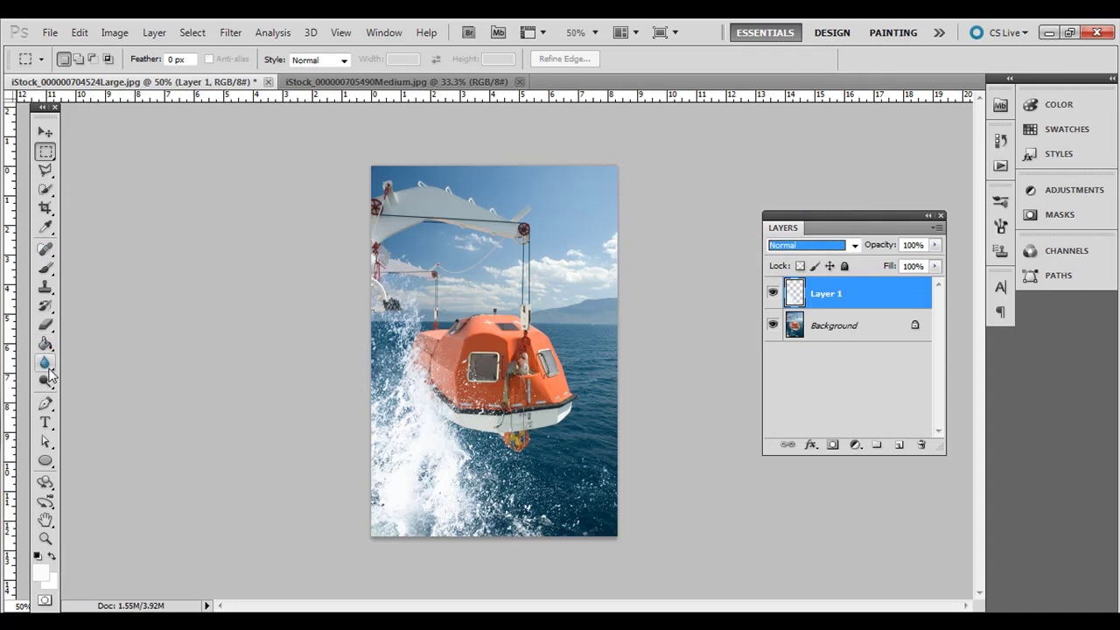
Burn the spray left of the lifeboat darker using a 125 brush at Midtones, 50% exposure.
{"action": "mouse_move", "coordinate": [48, 371]}
{"action": "left_mouse_down"}
{"action": "mouse_move", "coordinate": [44, 385]}
{"action": "mouse_move", "coordinate": [105, 385]}
{"action": "mouse_move", "coordinate": [105, 396]}
{"action": "left_mouse_up"}
{"action": "mouse_move", "coordinate": [406, 330]}
{"action": "left_mouse_down"}
{"action": "mouse_move", "coordinate": [417, 388]}
{"action": "mouse_move", "coordinate": [441, 428]}
{"action": "left_mouse_up"}
{"action": "mouse_move", "coordinate": [463, 465]}
{"action": "left_mouse_down"}
{"action": "mouse_move", "coordinate": [419, 404]}
{"action": "mouse_move", "coordinate": [471, 484]}
{"action": "mouse_move", "coordinate": [448, 443]}
{"action": "mouse_move", "coordinate": [426, 458]}
{"action": "mouse_move", "coordinate": [399, 431]}
{"action": "mouse_move", "coordinate": [428, 419]}
{"action": "mouse_move", "coordinate": [455, 485]}
{"action": "mouse_move", "coordinate": [402, 337]}
{"action": "mouse_move", "coordinate": [442, 417]}
{"action": "mouse_move", "coordinate": [431, 435]}
{"action": "mouse_move", "coordinate": [453, 488]}
{"action": "mouse_move", "coordinate": [424, 457]}
{"action": "mouse_move", "coordinate": [380, 509]}
{"action": "mouse_move", "coordinate": [411, 524]}
{"action": "mouse_move", "coordinate": [489, 529]}
{"action": "mouse_move", "coordinate": [391, 464]}
{"action": "mouse_move", "coordinate": [375, 414]}
{"action": "left_mouse_up"}
{"action": "key", "text": "bracketright"}
{"action": "key", "text": "bracketright"}
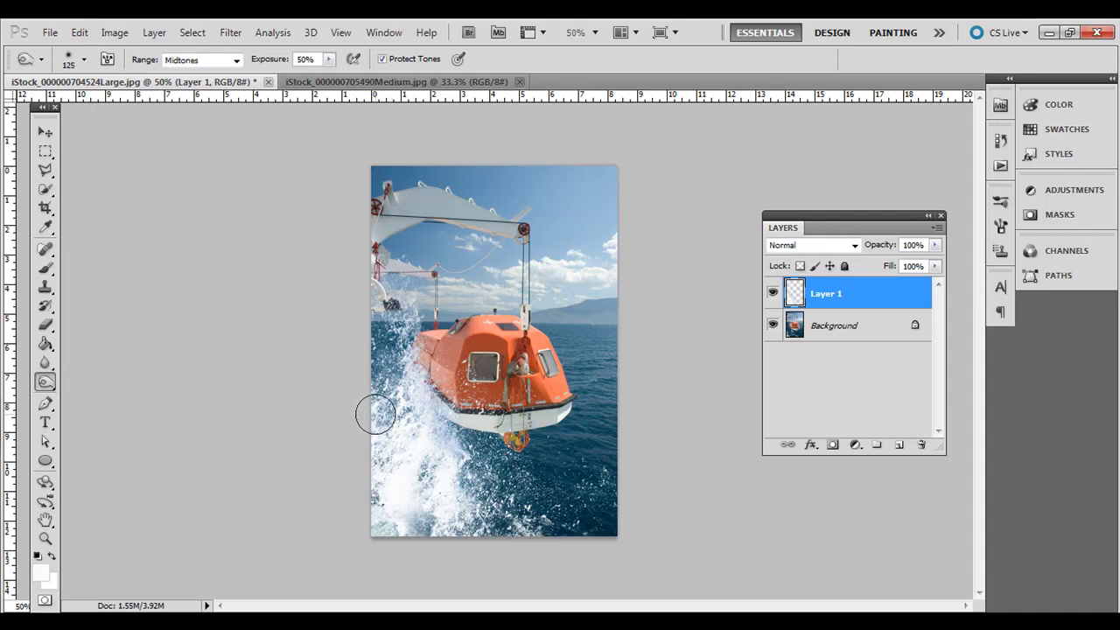
{"action": "mouse_move", "coordinate": [394, 370]}
{"action": "left_mouse_down"}
{"action": "mouse_move", "coordinate": [373, 456]}
{"action": "mouse_move", "coordinate": [398, 351]}
{"action": "mouse_move", "coordinate": [455, 465]}
{"action": "mouse_move", "coordinate": [441, 429]}
{"action": "mouse_move", "coordinate": [482, 483]}
{"action": "mouse_move", "coordinate": [439, 458]}
{"action": "mouse_move", "coordinate": [437, 488]}
{"action": "mouse_move", "coordinate": [391, 470]}
{"action": "mouse_move", "coordinate": [472, 501]}
{"action": "mouse_move", "coordinate": [416, 397]}
{"action": "mouse_move", "coordinate": [461, 486]}
{"action": "left_mouse_up"}
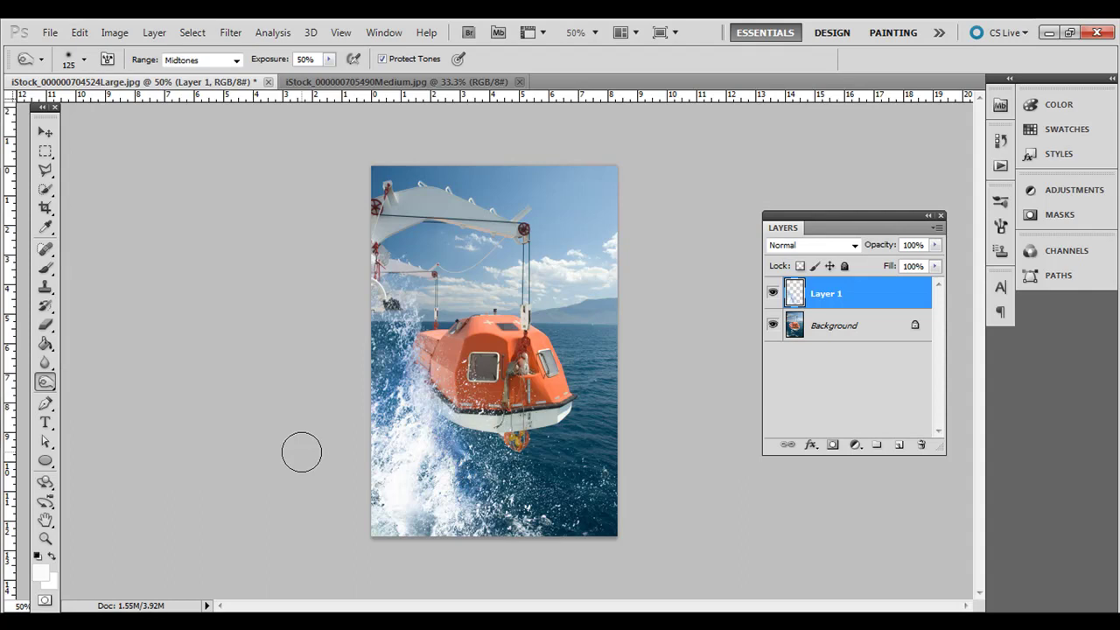
{"action": "left_click", "coordinate": [154, 32]}
{"action": "mouse_move", "coordinate": [203, 35]}
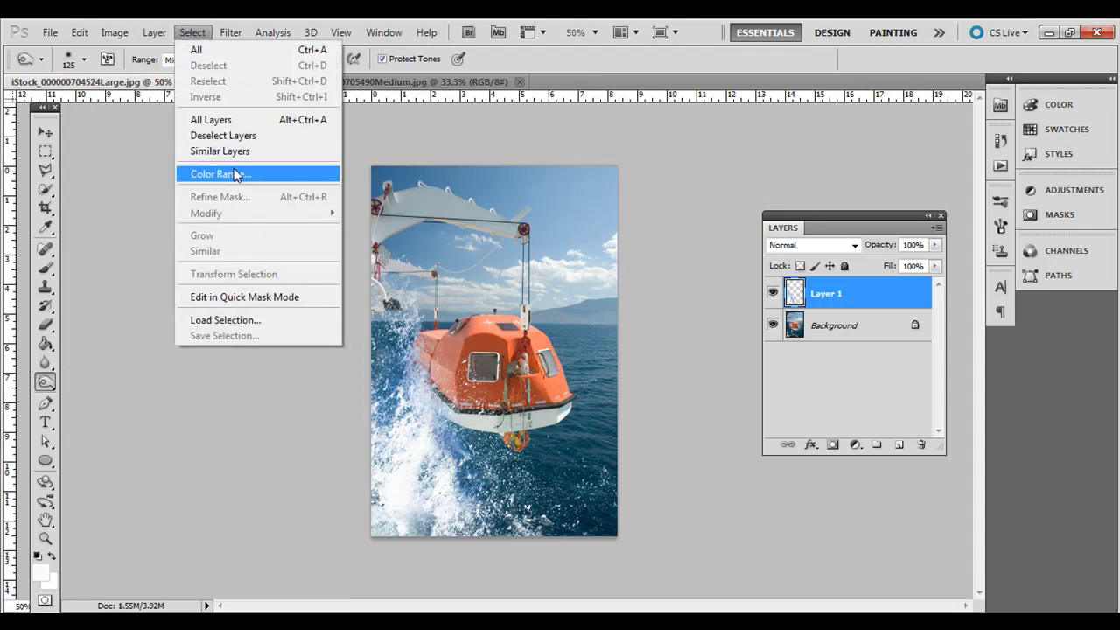
{"action": "left_click", "coordinate": [194, 34]}
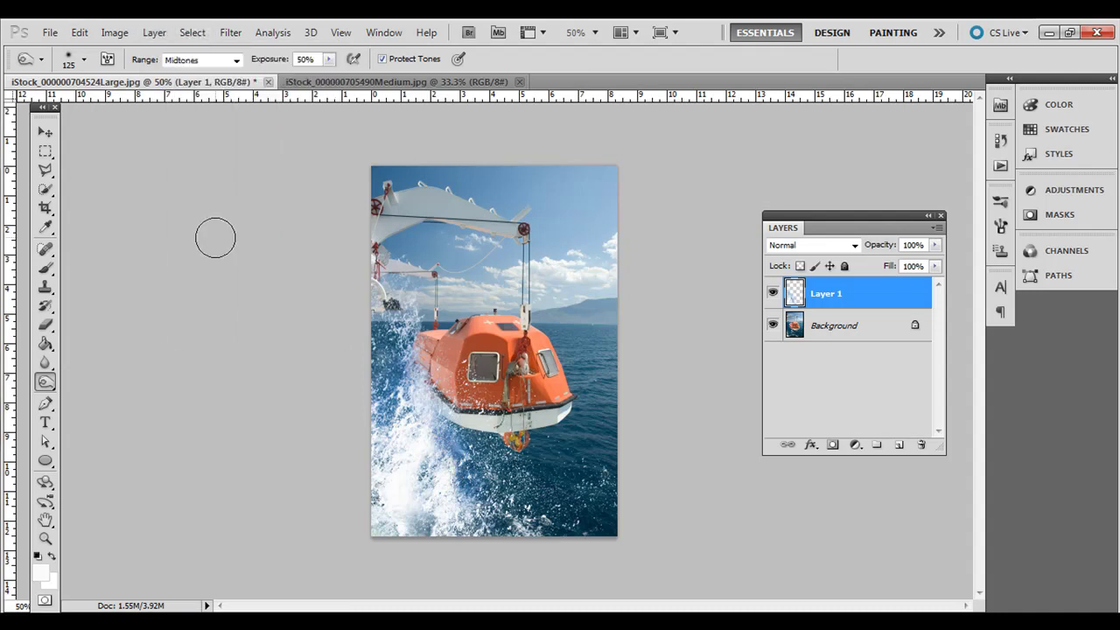